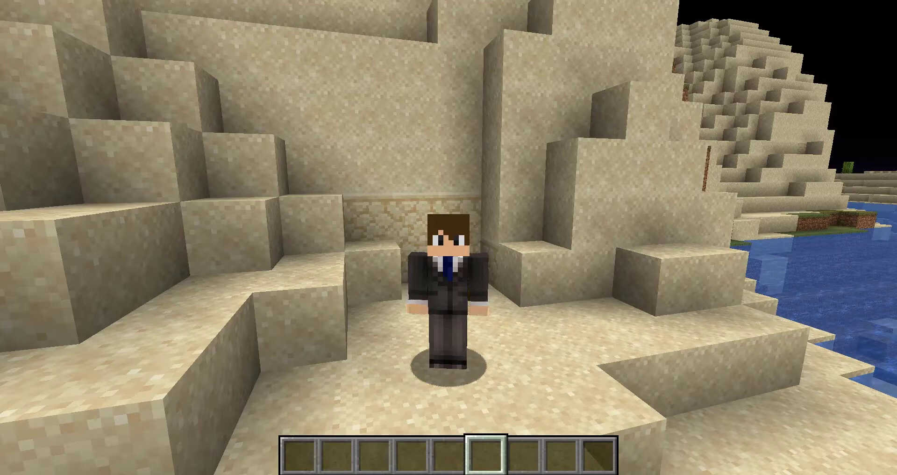
Step: List the available Chunky commands with /chunky
mouse_move(449, 237)
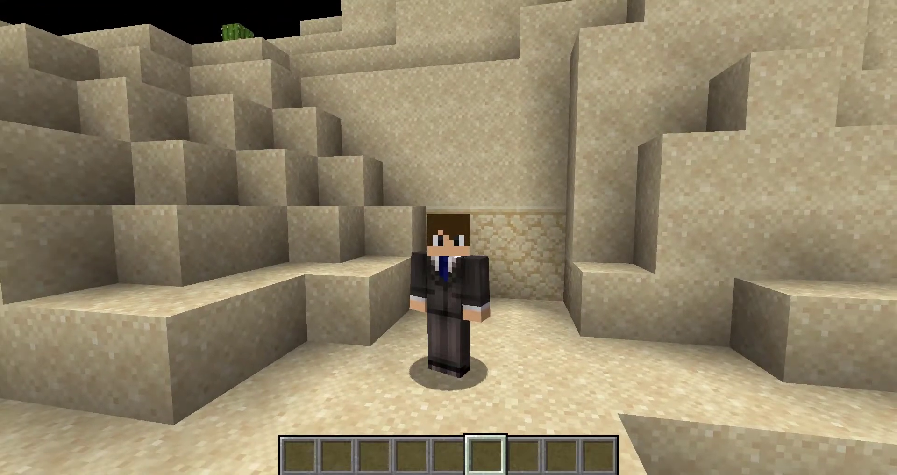
text(/chunky)
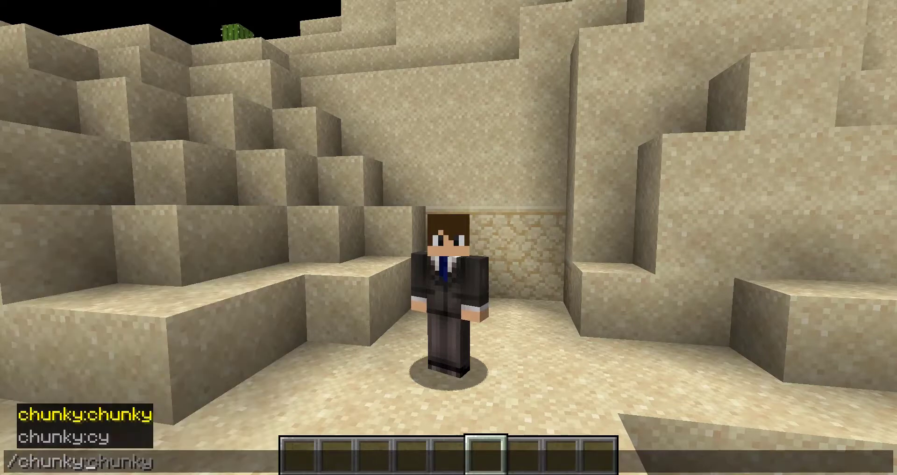
key(Return)
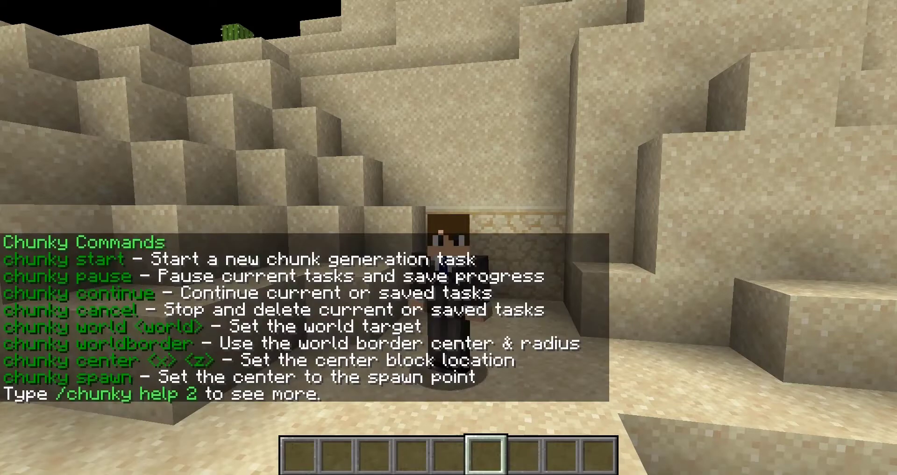
Step: Set Chunky's target world to "world" with the command /chunky world world
key(t)
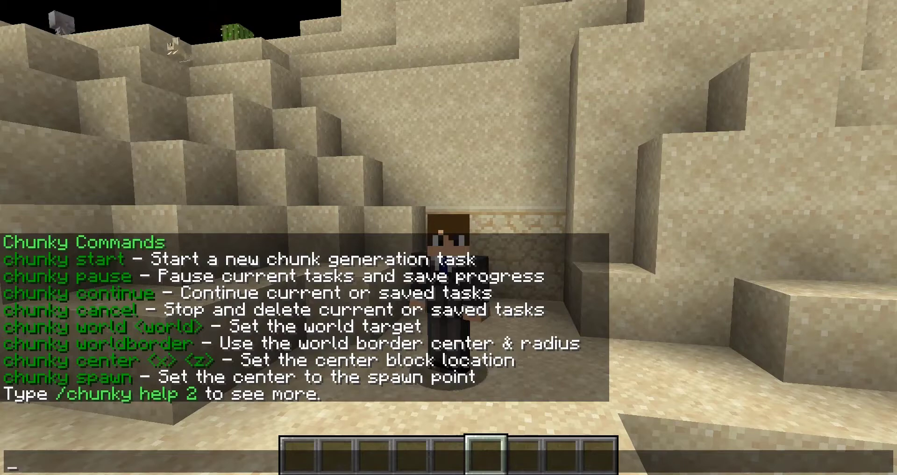
text(/chunk)
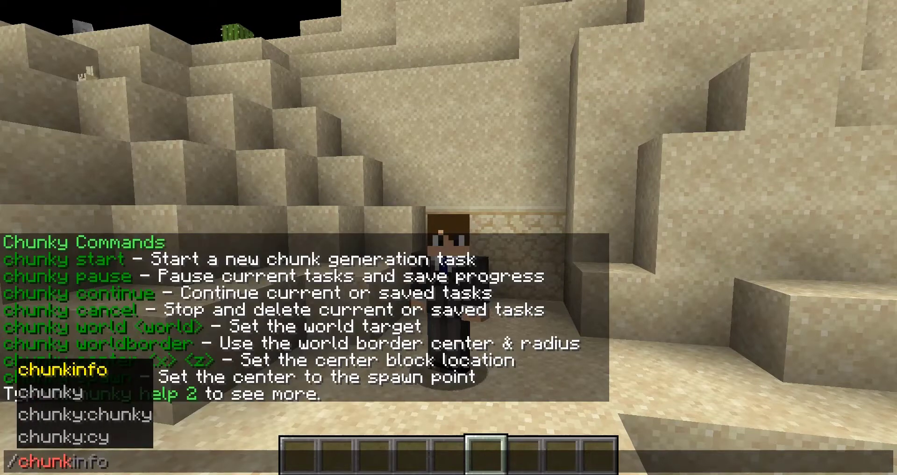
text(y world world)
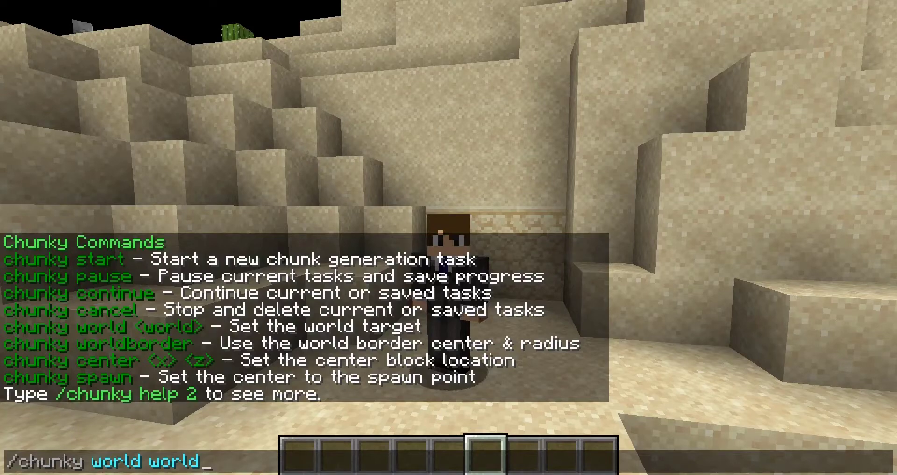
key(Return)
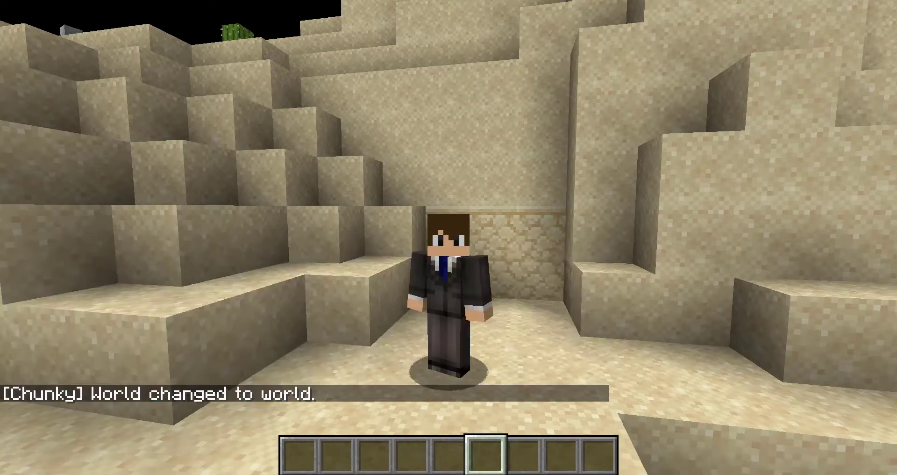
Step: Make Chunky use the world border's center and radius with /chunky worldborder
key(t)
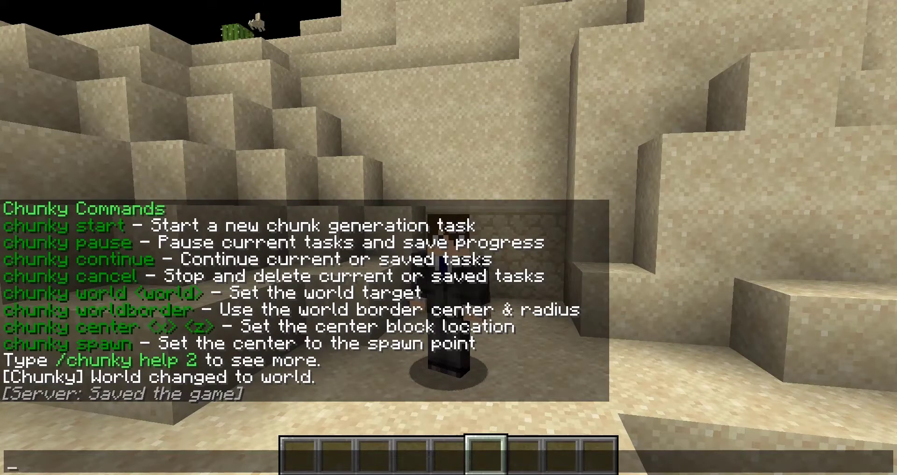
text(/chun)
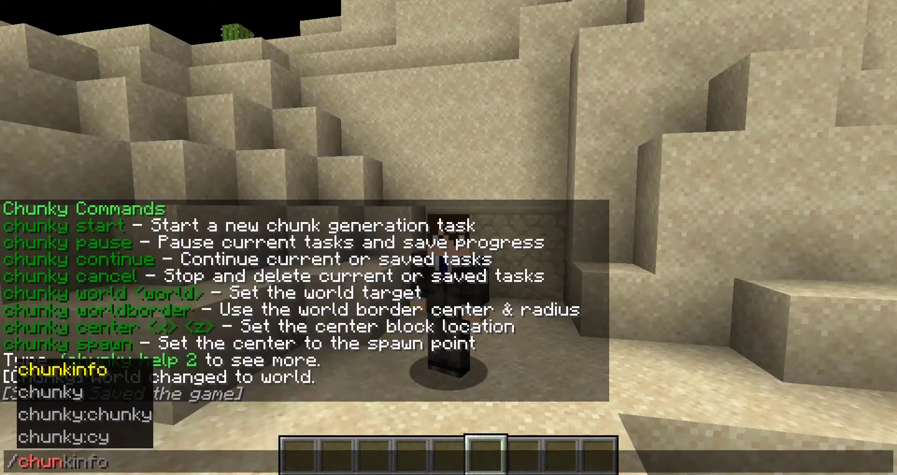
text(ky worldborder)
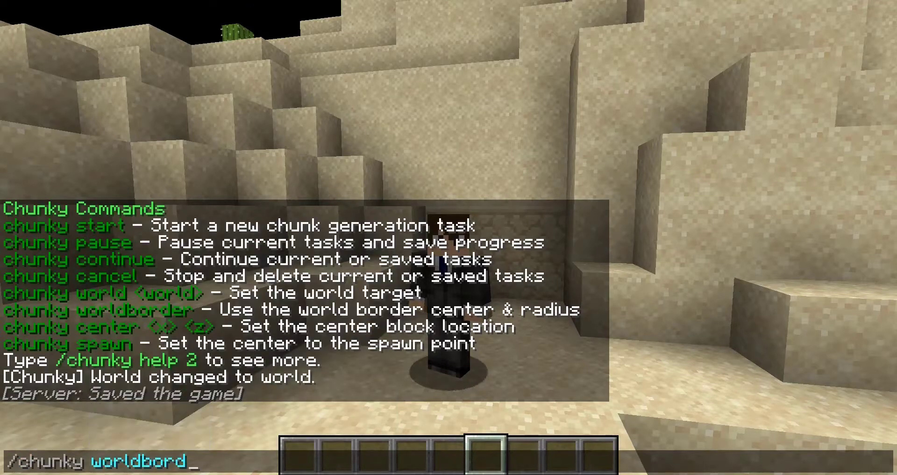
key(Return)
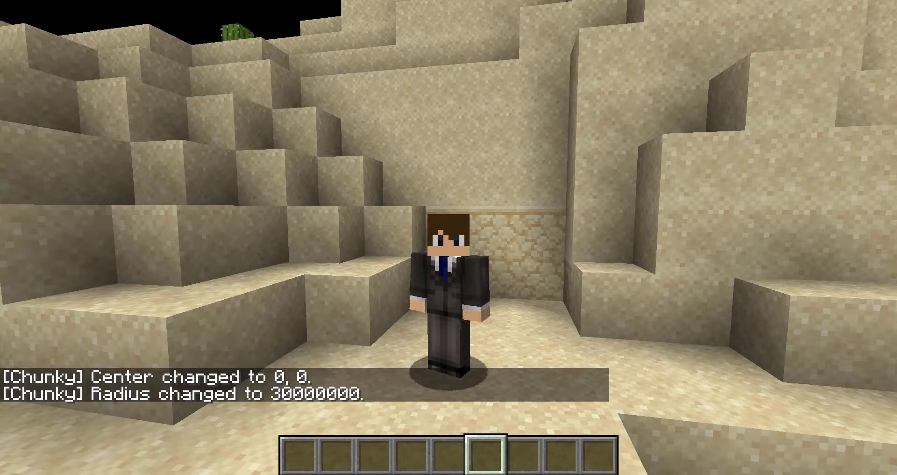
Step: Show the second page of Chunky commands and set the generation radius to 2000 with /chunky radius 2000
key(t)
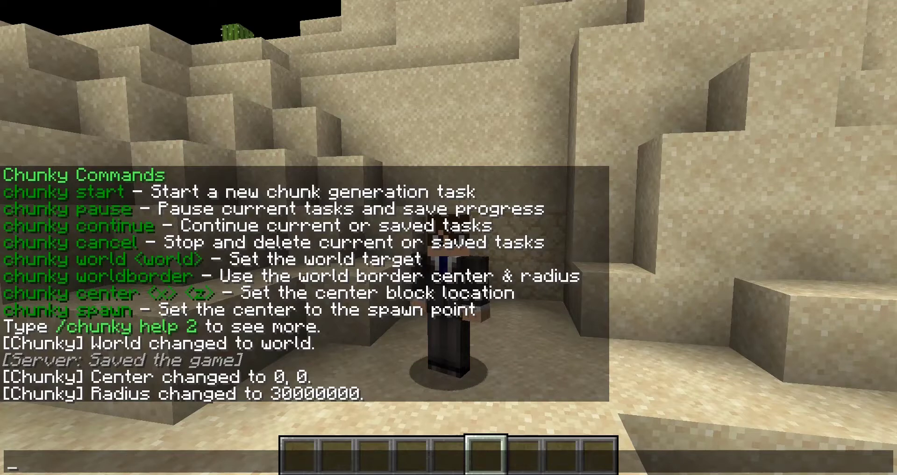
key(Escape)
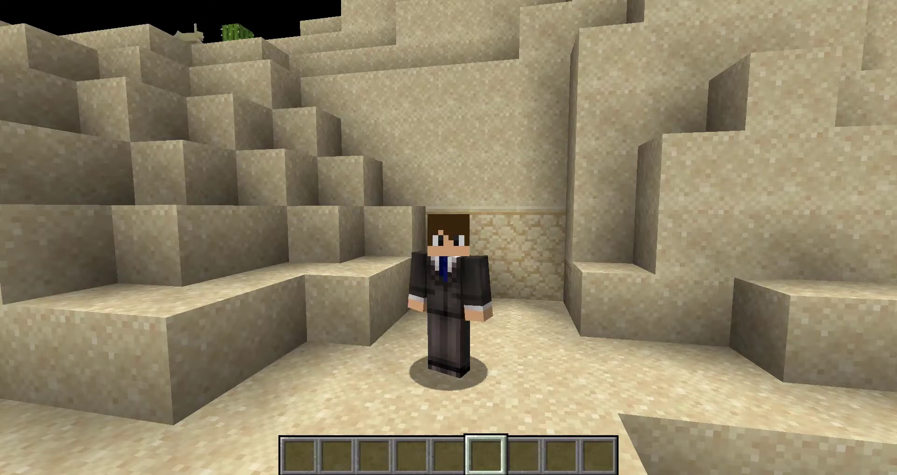
text(t/)
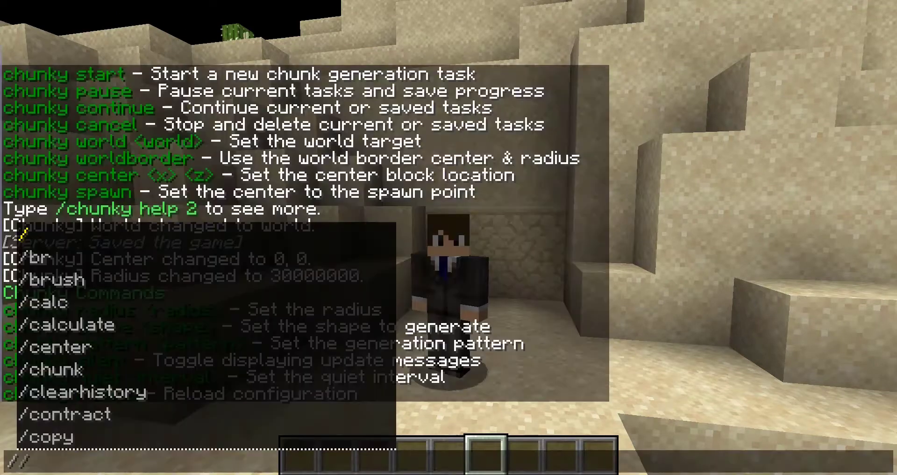
text(chunky rad)
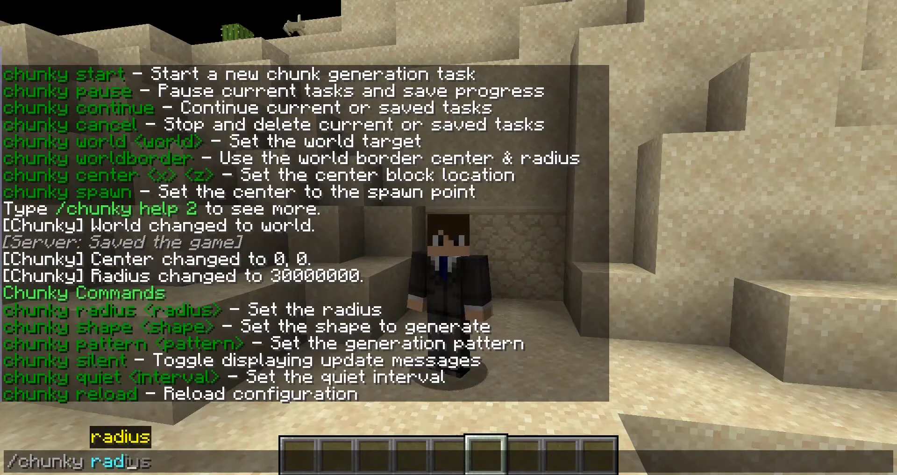
key(Tab)
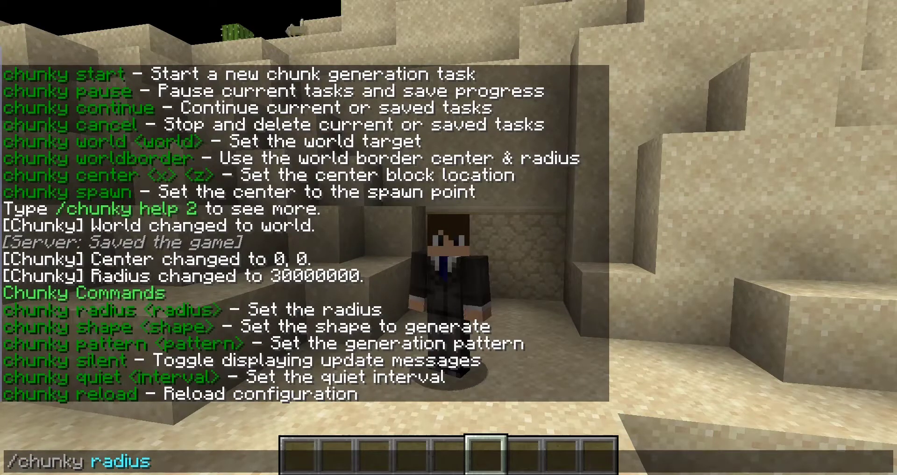
text(2000)
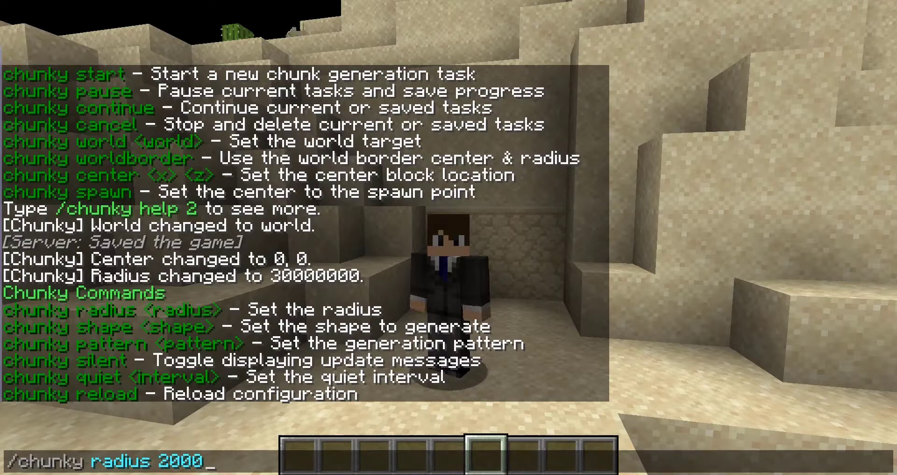
key(Return)
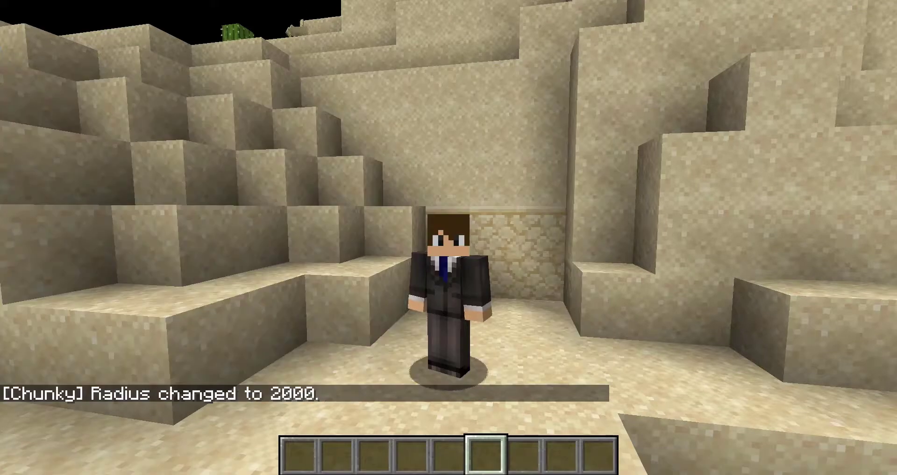
Step: Set the chunk generation pattern to concentric with /chunky pattern concentric
key(t)
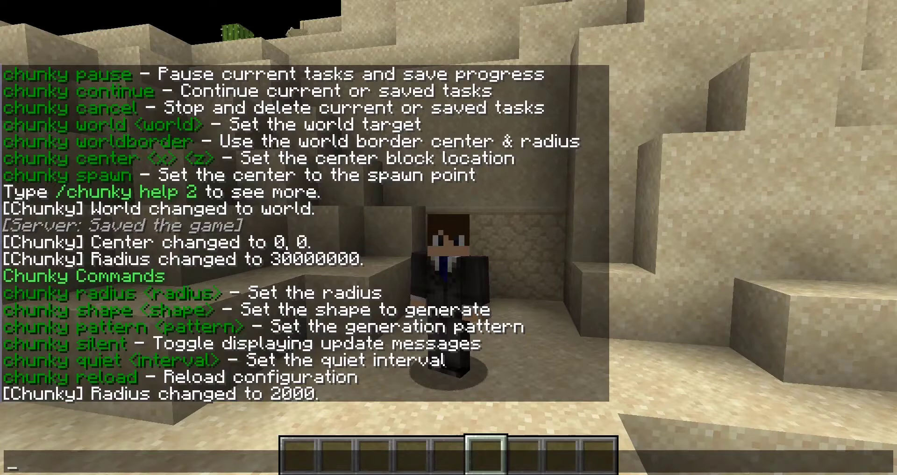
text(//)
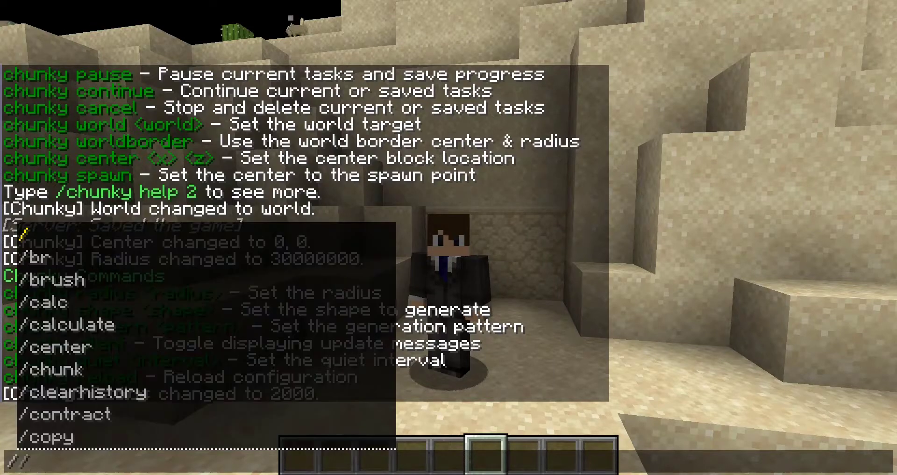
key(BackSpace)
text(chun)
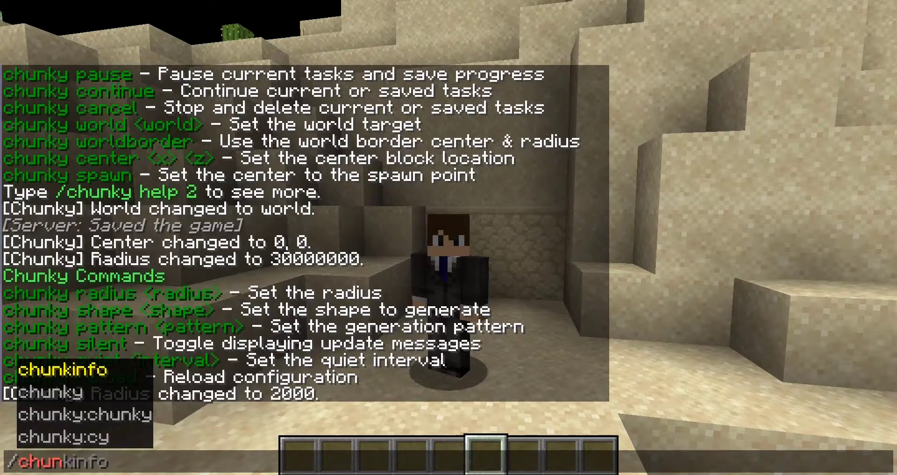
text(ky pattern)
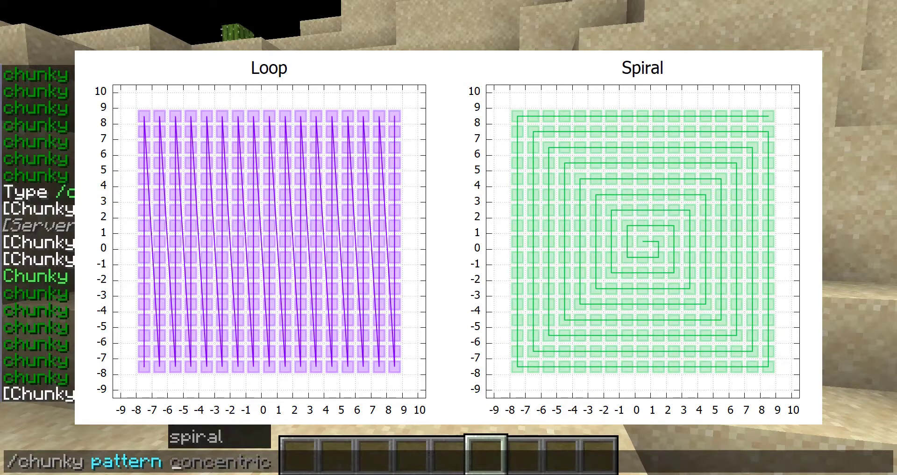
text(concentric)
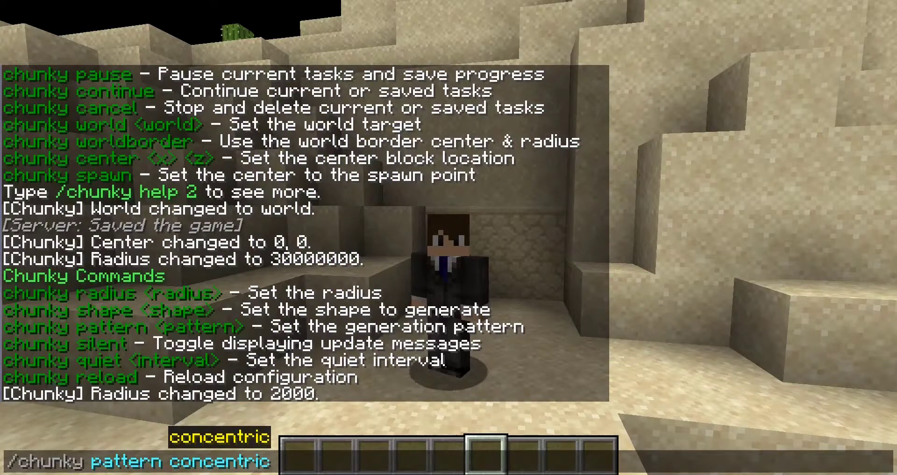
key(Return)
Step: Start the chunk generation task with /chunky start
key(t)
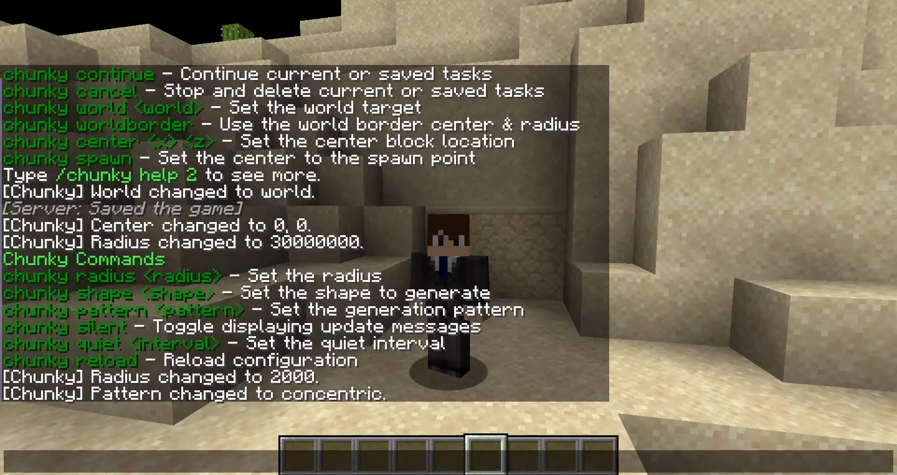
text(/chunky)
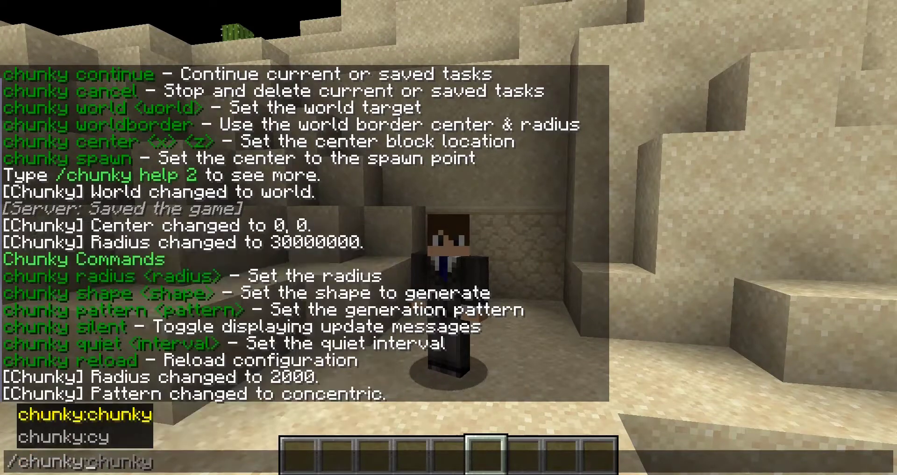
text( start)
key(Return)
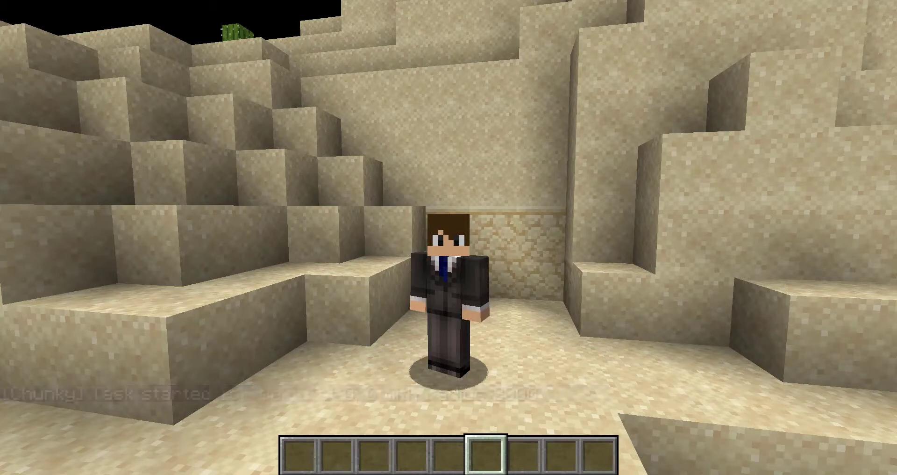
Step: Switch to the web server console and examine the running task's completion percentage, ETA and chunks-per-second rate
key(s)
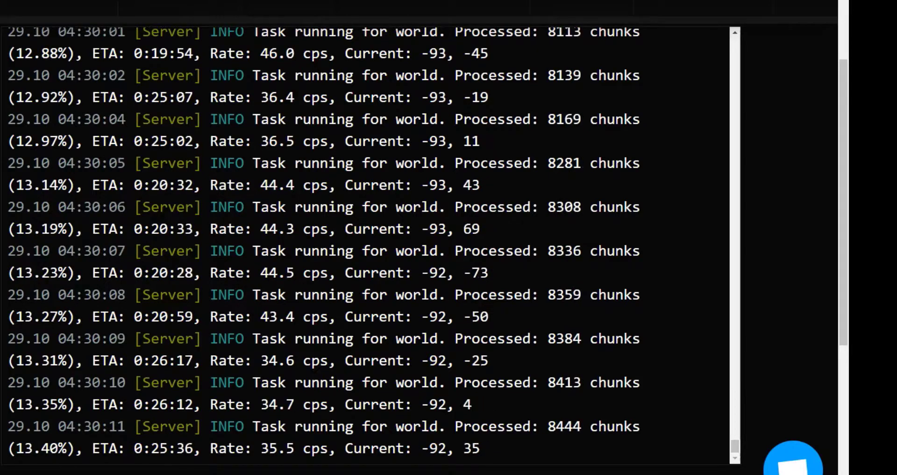
scroll(371, 246, down, 1)
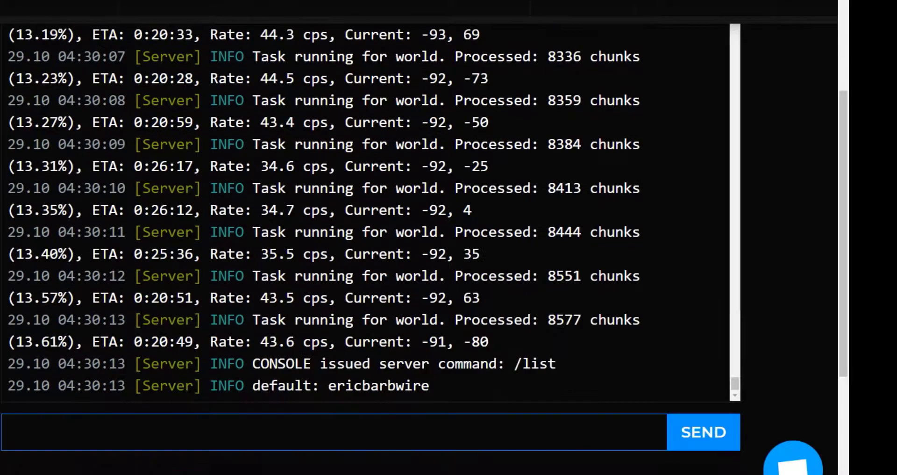
scroll(421, 248, up, 1)
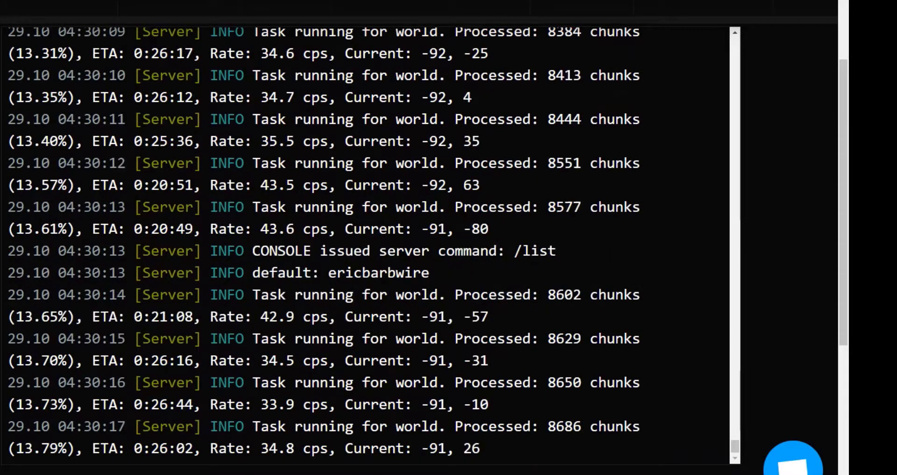
drag(16, 360, 74, 360)
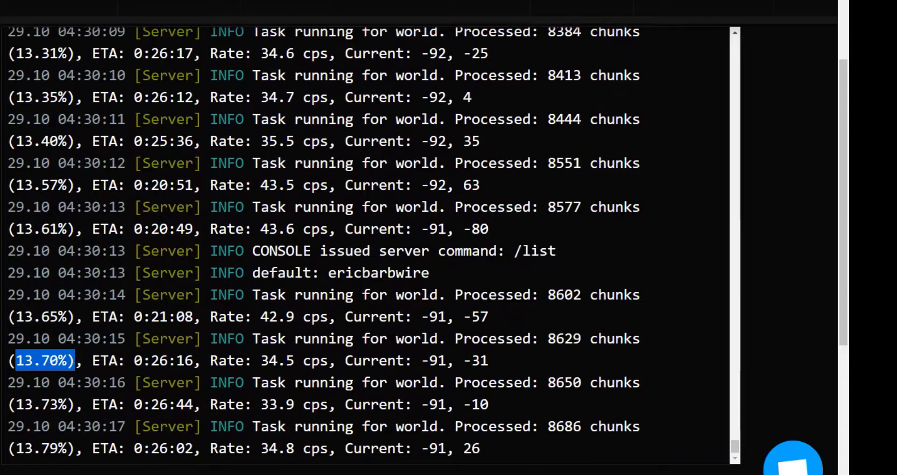
click(77, 361)
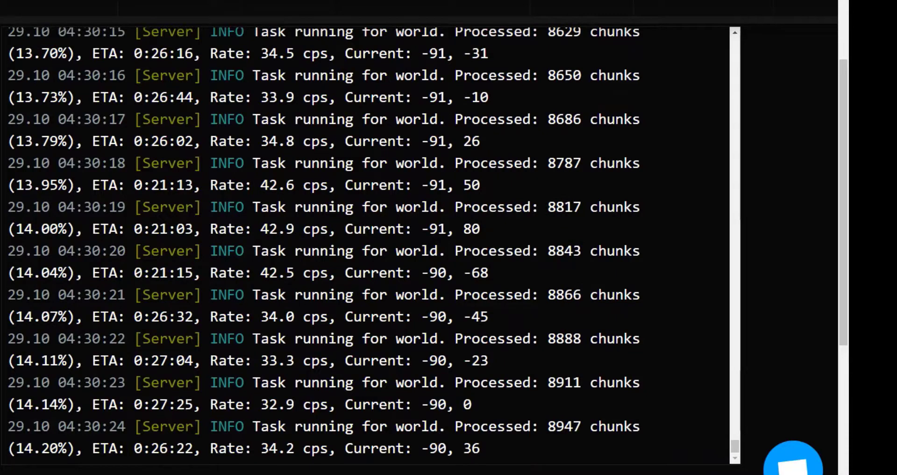
drag(126, 361, 193, 361)
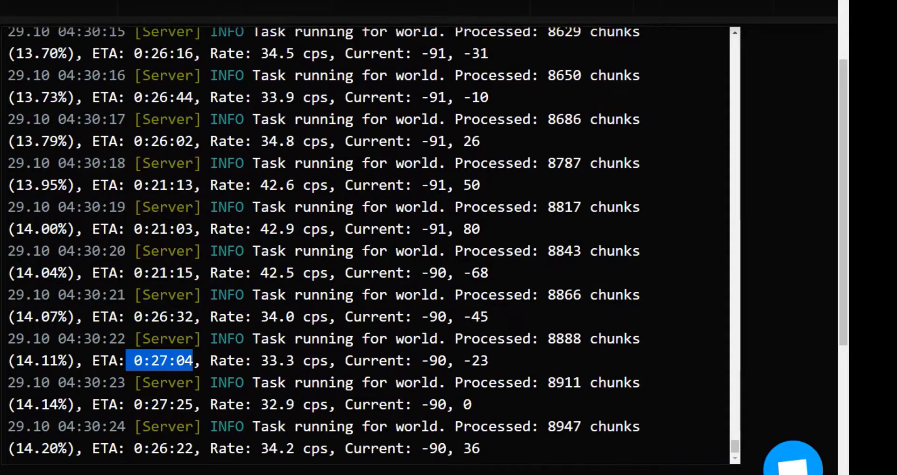
click(193, 360)
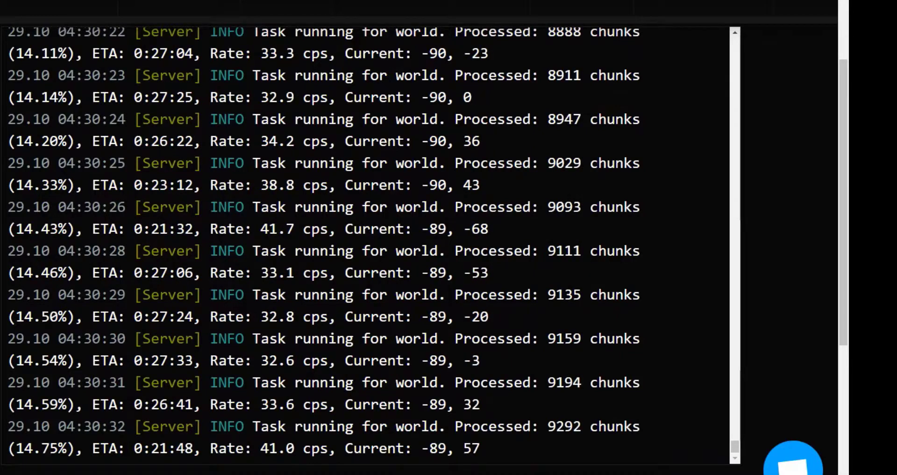
drag(252, 360, 329, 361)
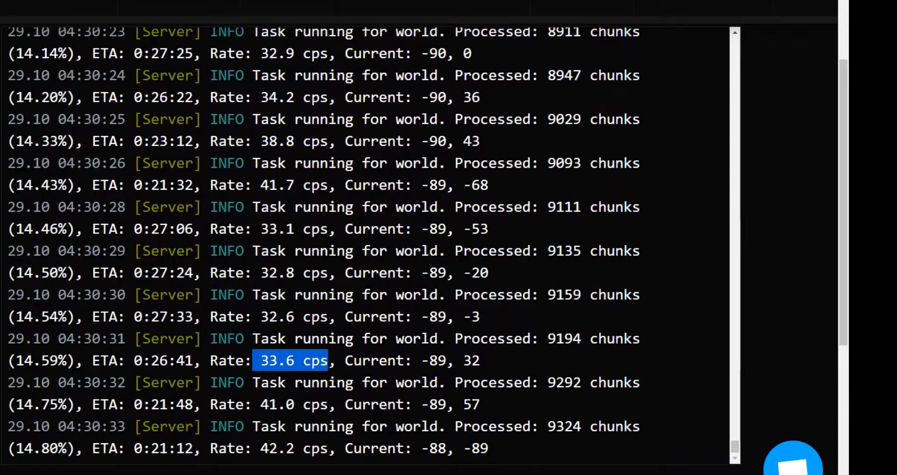
click(329, 361)
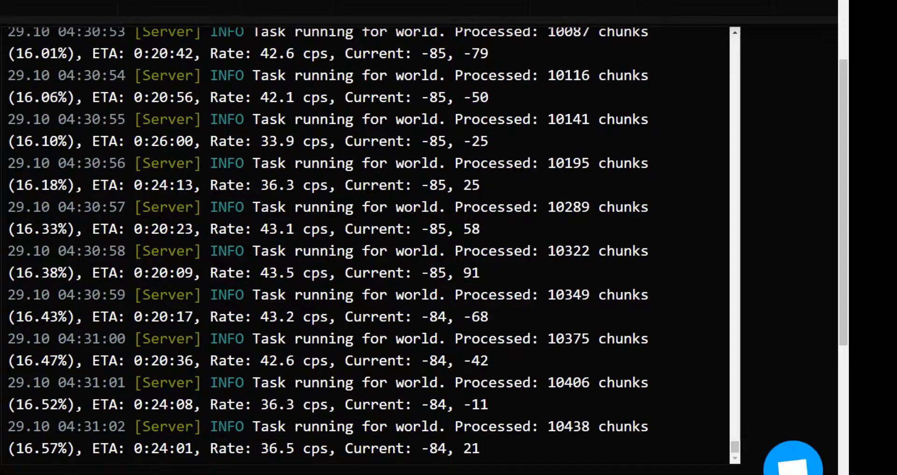
Step: Review the earlier and newest console log lines for the completion percentage, current chunk coordinates and number of processed chunks
drag(8, 405, 61, 447)
click(60, 448)
scroll(365, 245, up, 3)
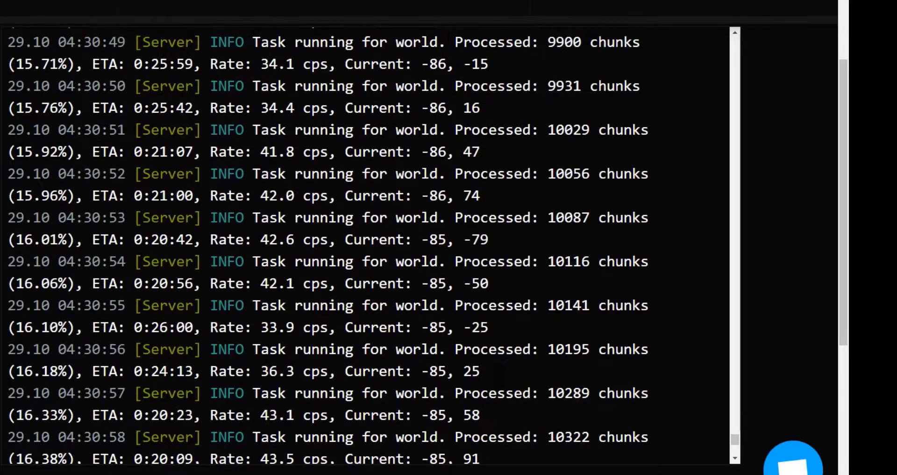
scroll(369, 245, up, 10)
scroll(369, 246, down, 15)
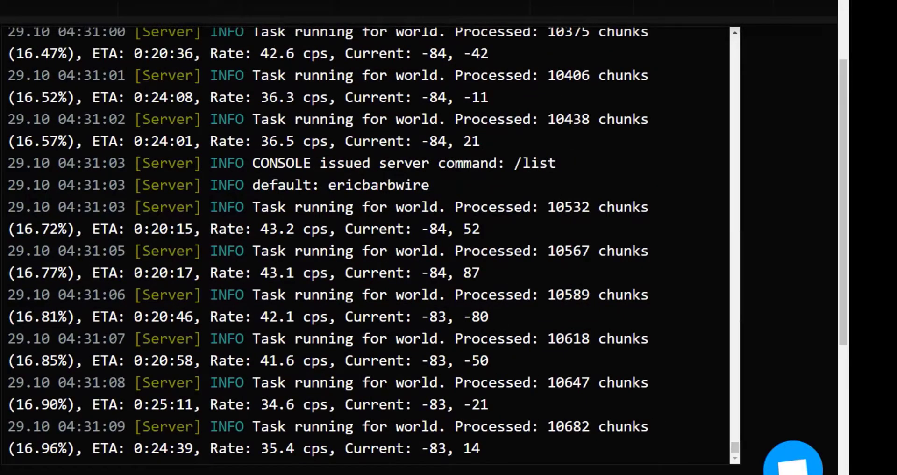
drag(481, 449, 438, 448)
click(438, 448)
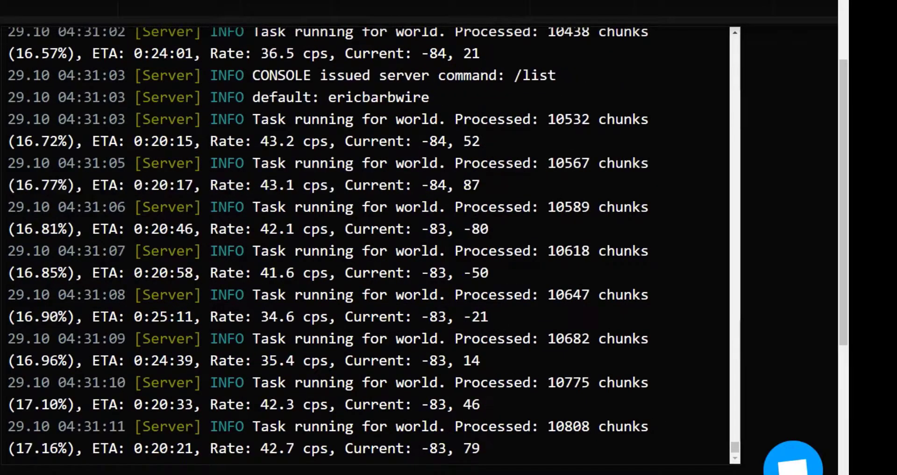
drag(547, 383, 607, 384)
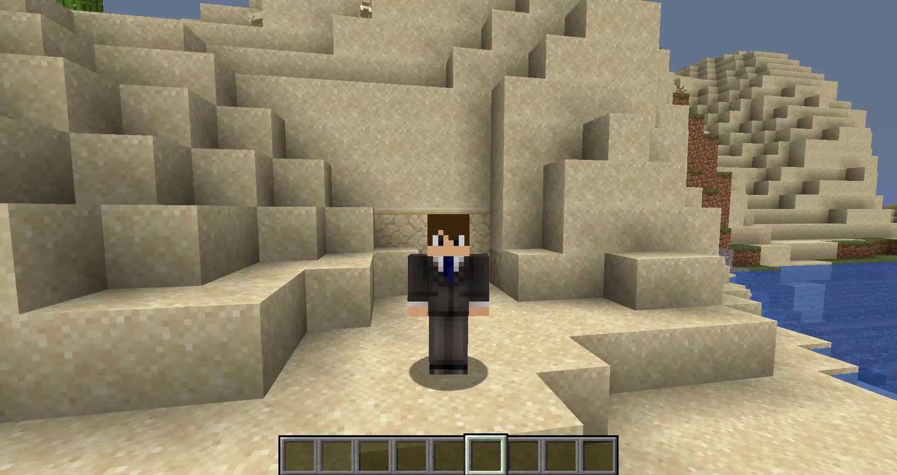
Step: Return to Minecraft and set Chunky's update message interval to 30 seconds with /chunky quiet 30
key(t)
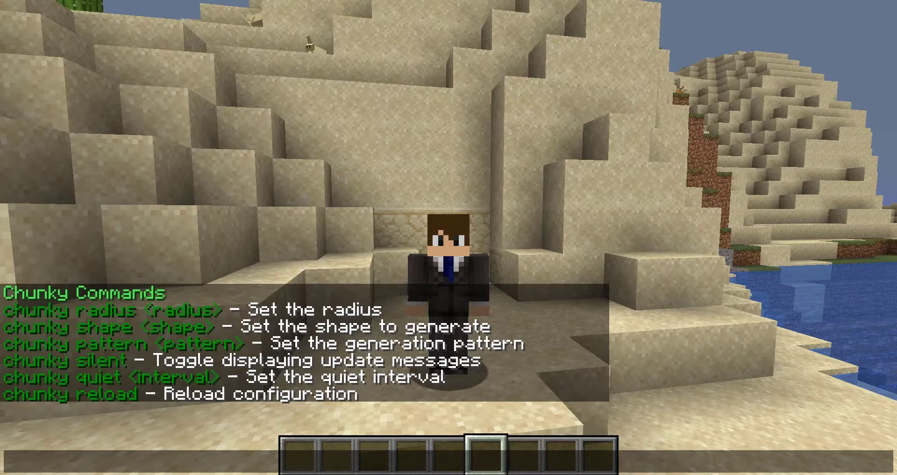
text(/c)
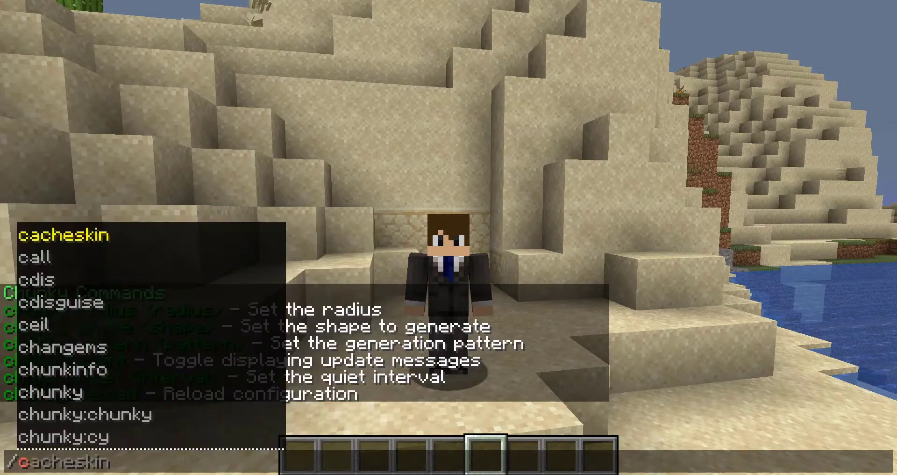
text(hunky quiet)
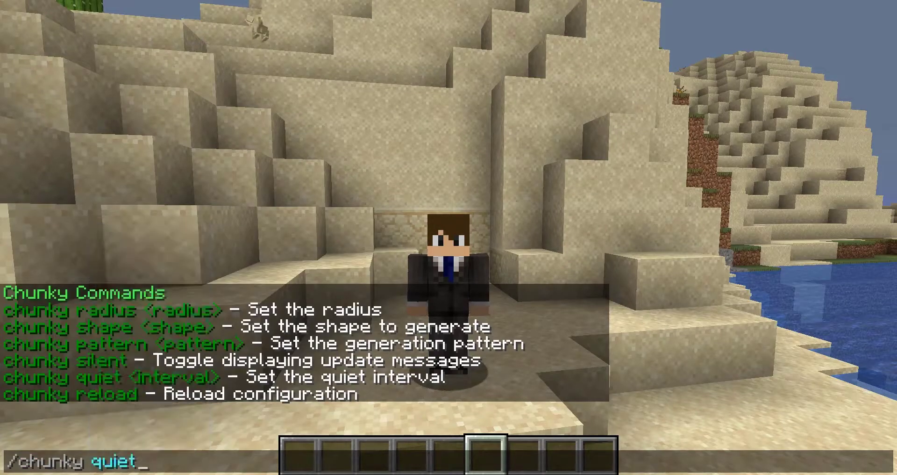
text( 30)
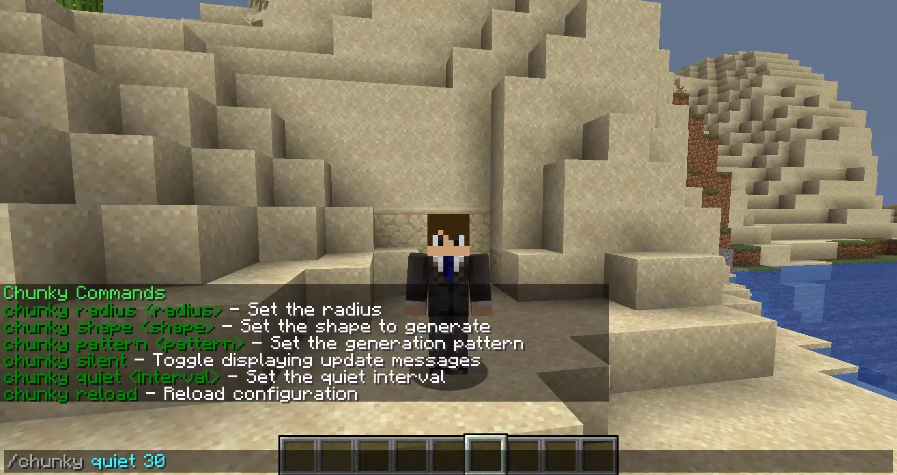
key(Return)
key(w)
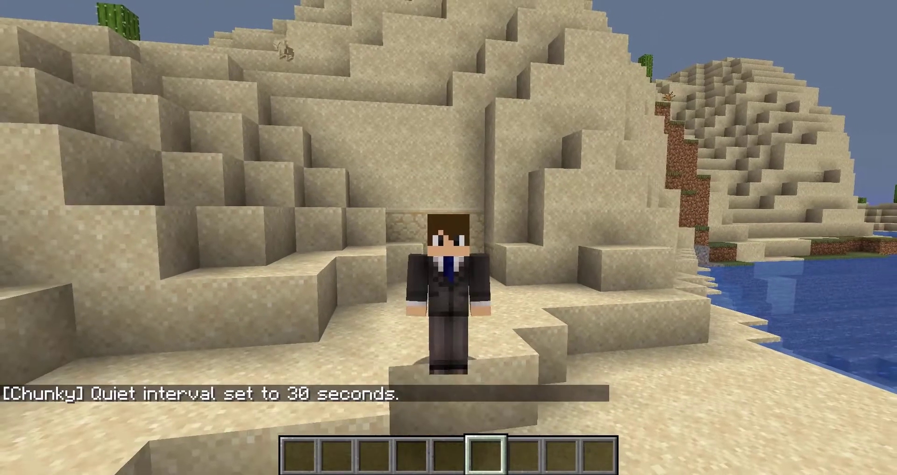
key(s)
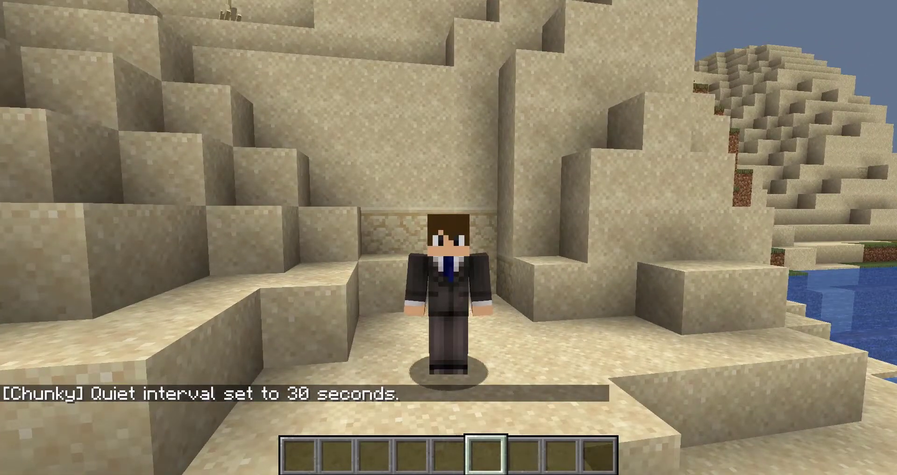
key(w)
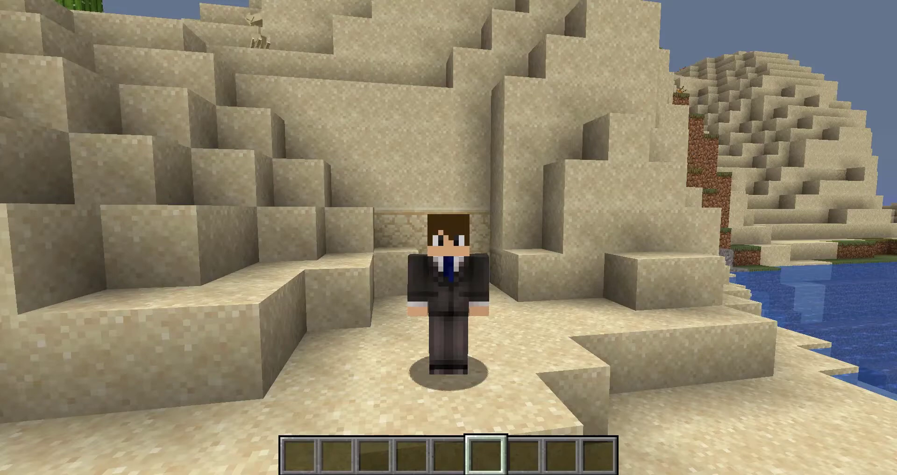
Step: Pause the running chunk generation task and save its progress with /chunky pause
mouse_move(448, 238)
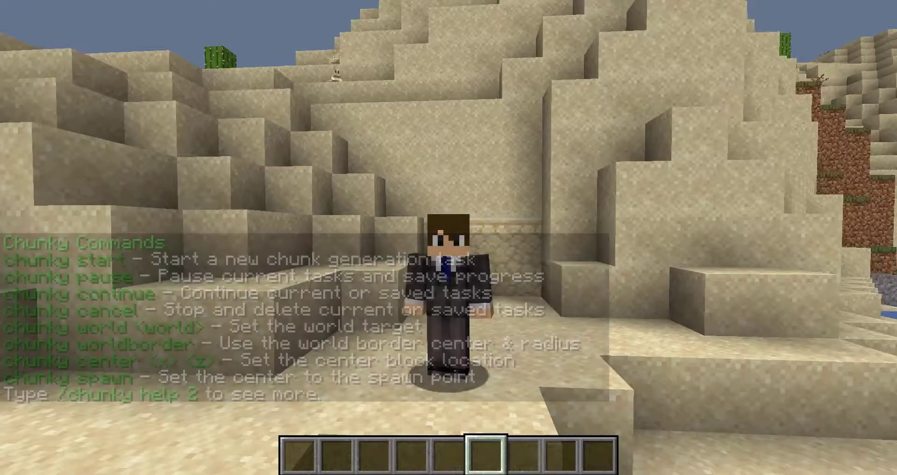
key(t)
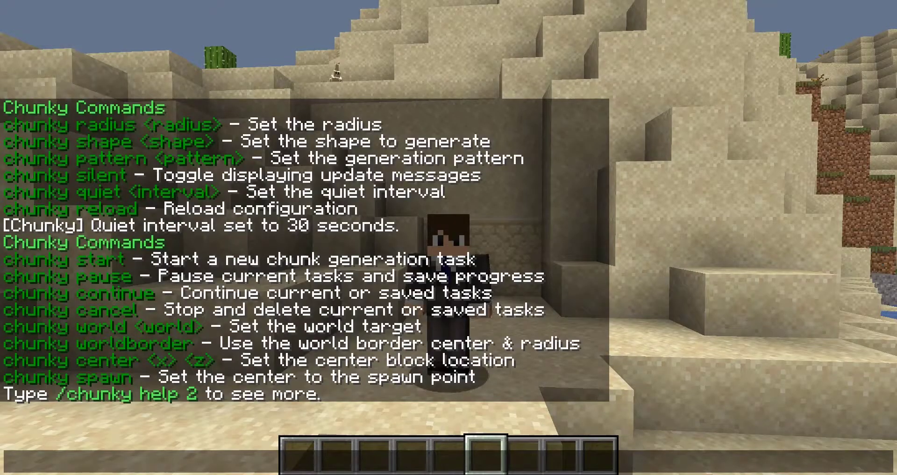
text(/chunky pause)
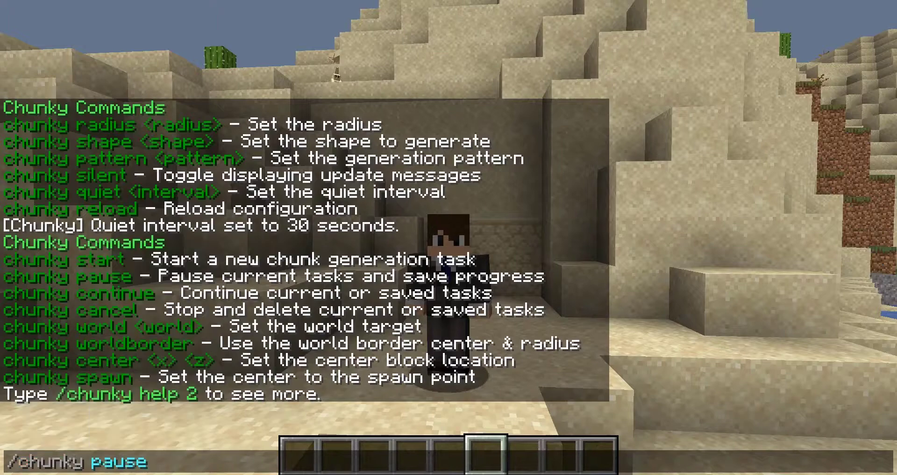
key(Return)
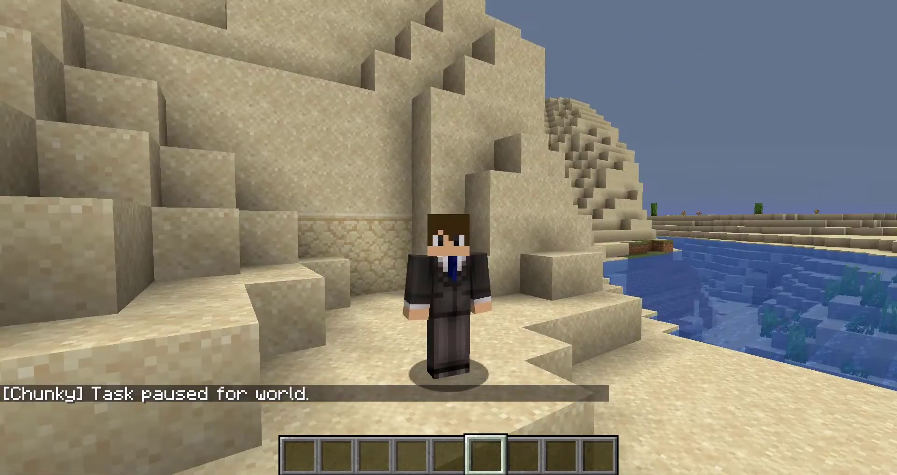
Step: Resume the paused chunk generation task with /chunky continue
key(t)
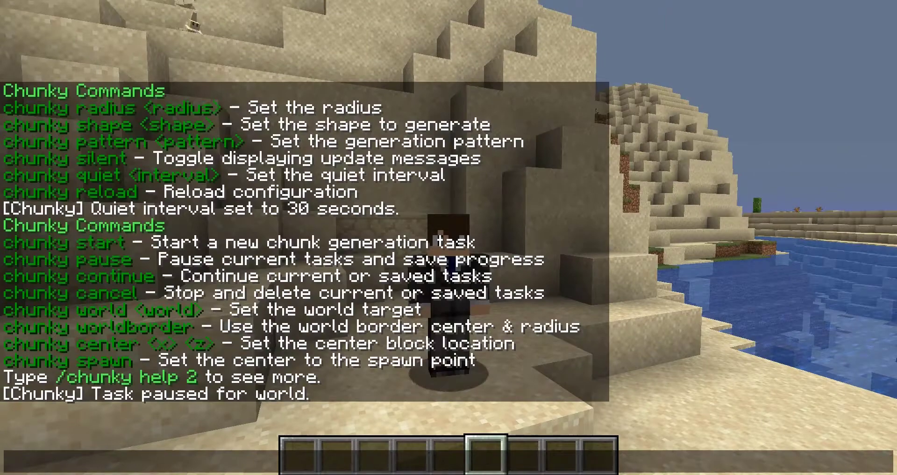
text(/chunky continue)
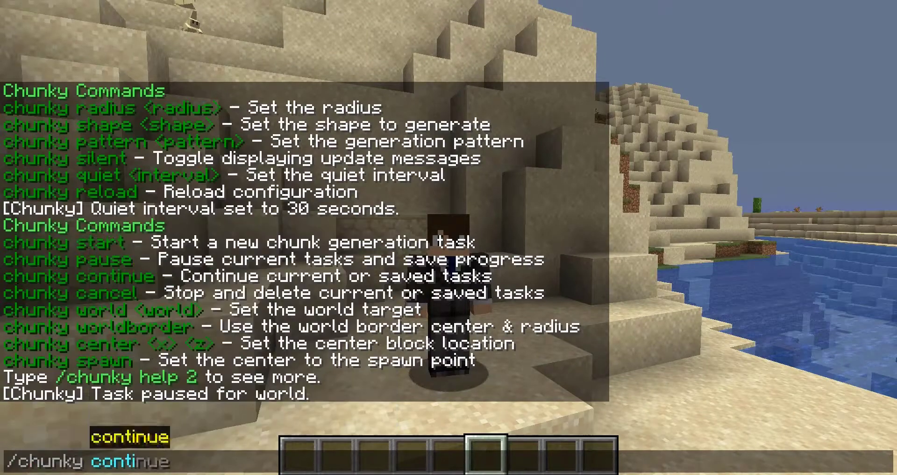
key(Return)
key(w)
key(s)
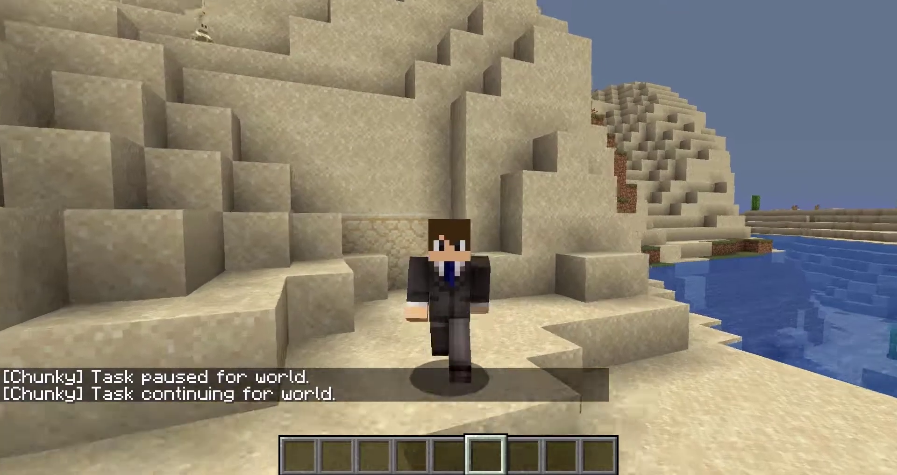
Step: Cancel the chunk generation task with /chunky cancel and approve the cancellation with /chunky confirm
key(t)
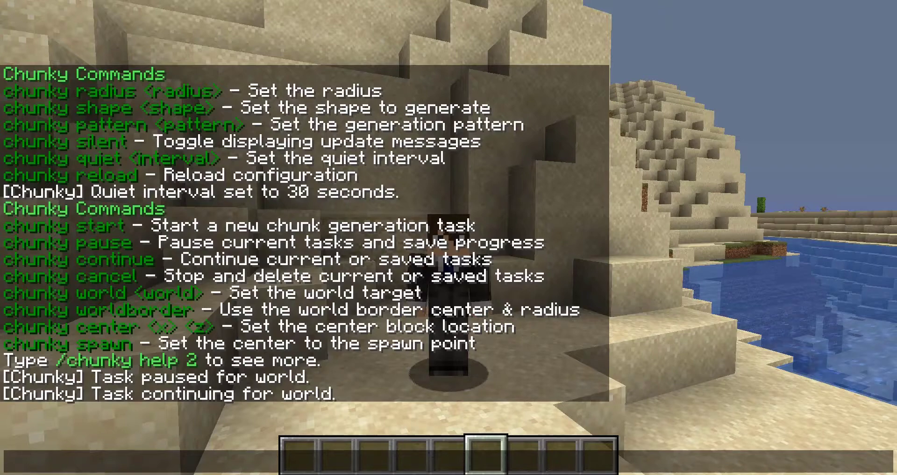
text(/chunky:chunky)
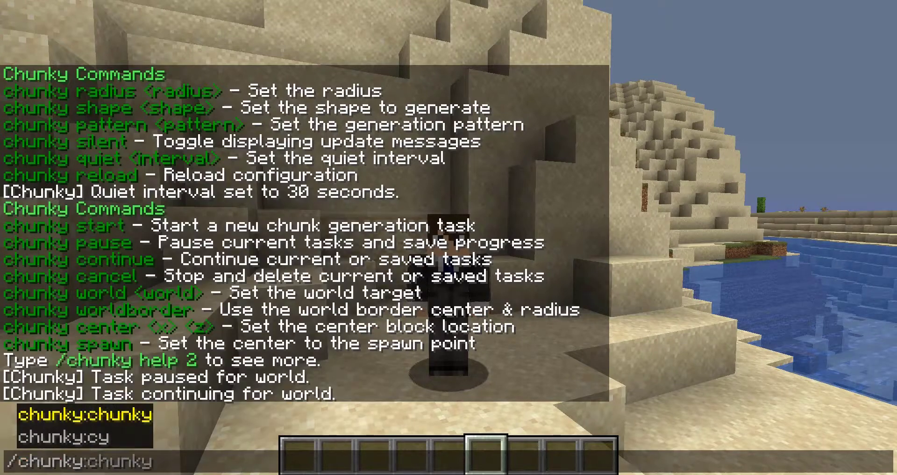
key(BackSpace)
text(cancel)
key(Return)
text(t)
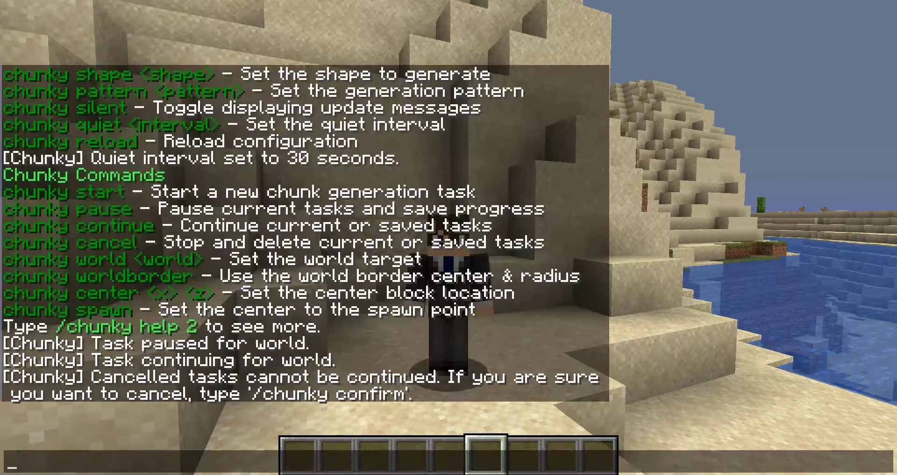
text(/chunky confirm)
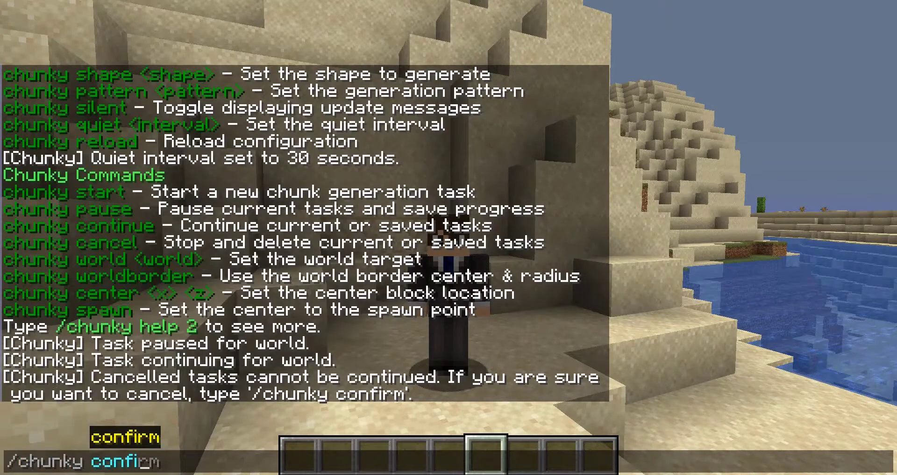
key(Return)
key(w)
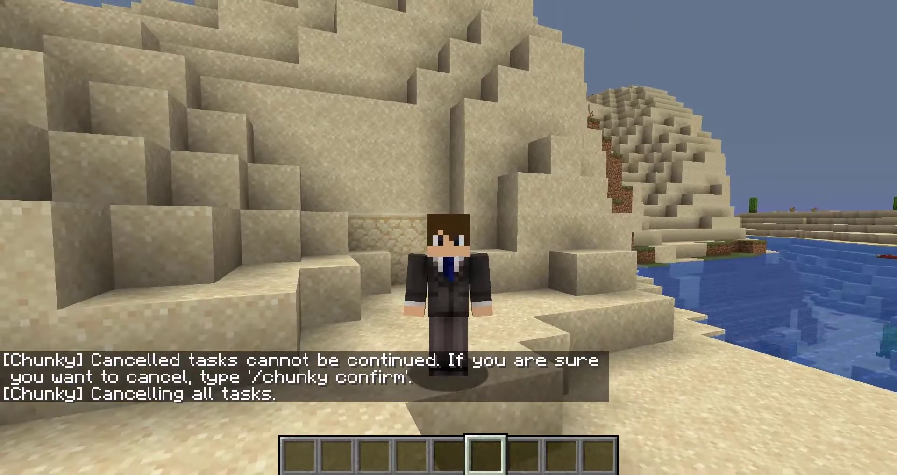
key(s)
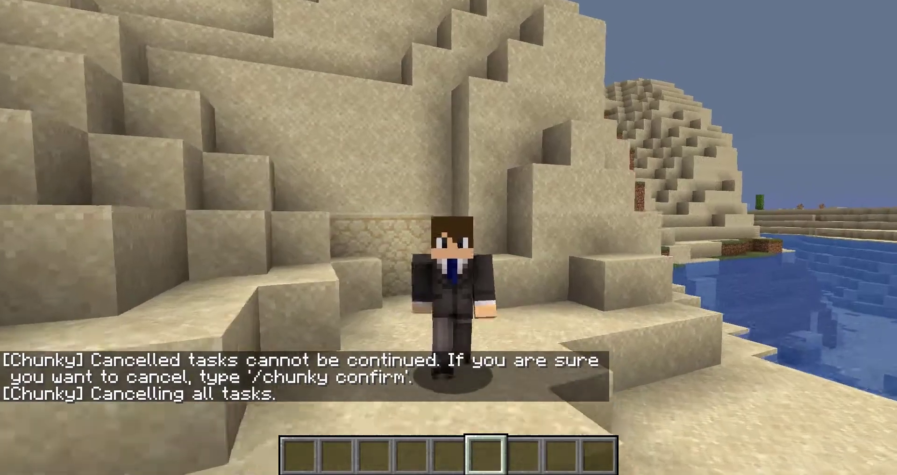